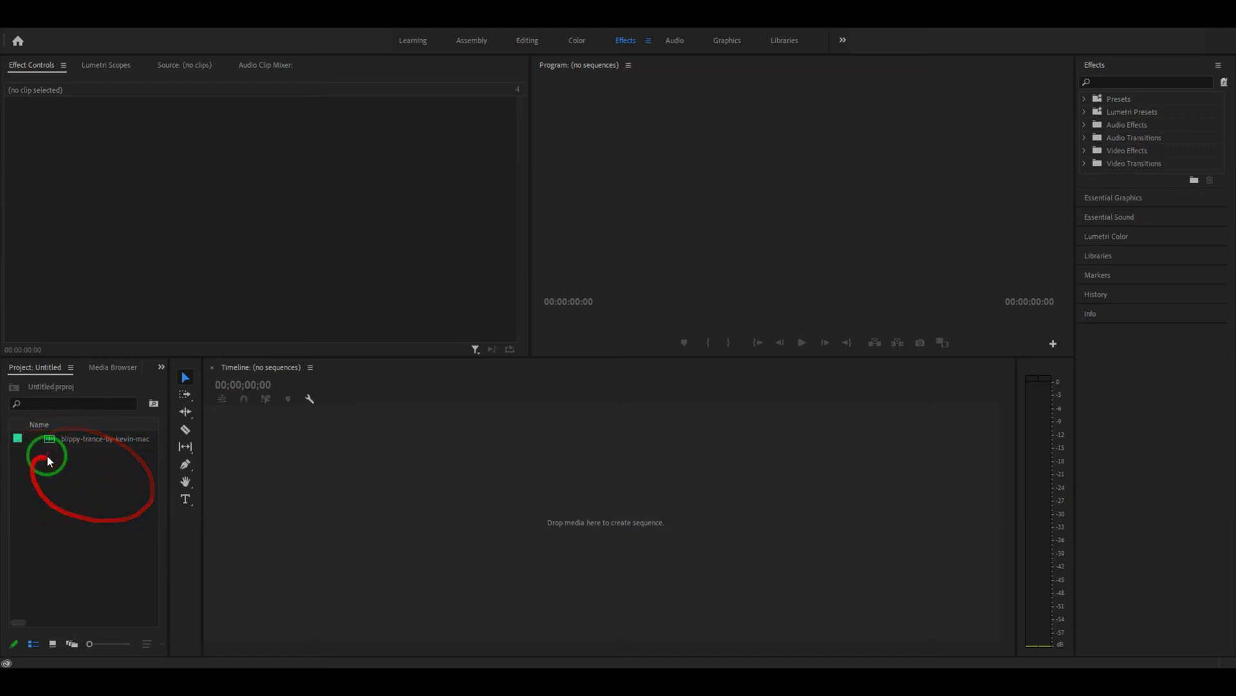
Step: Drop the trance music clip onto the empty Timeline to create a sequence on A1, then scrub to preview
{"action": "left_click_drag", "start_coordinate": [64, 437], "coordinate": [314, 522]}
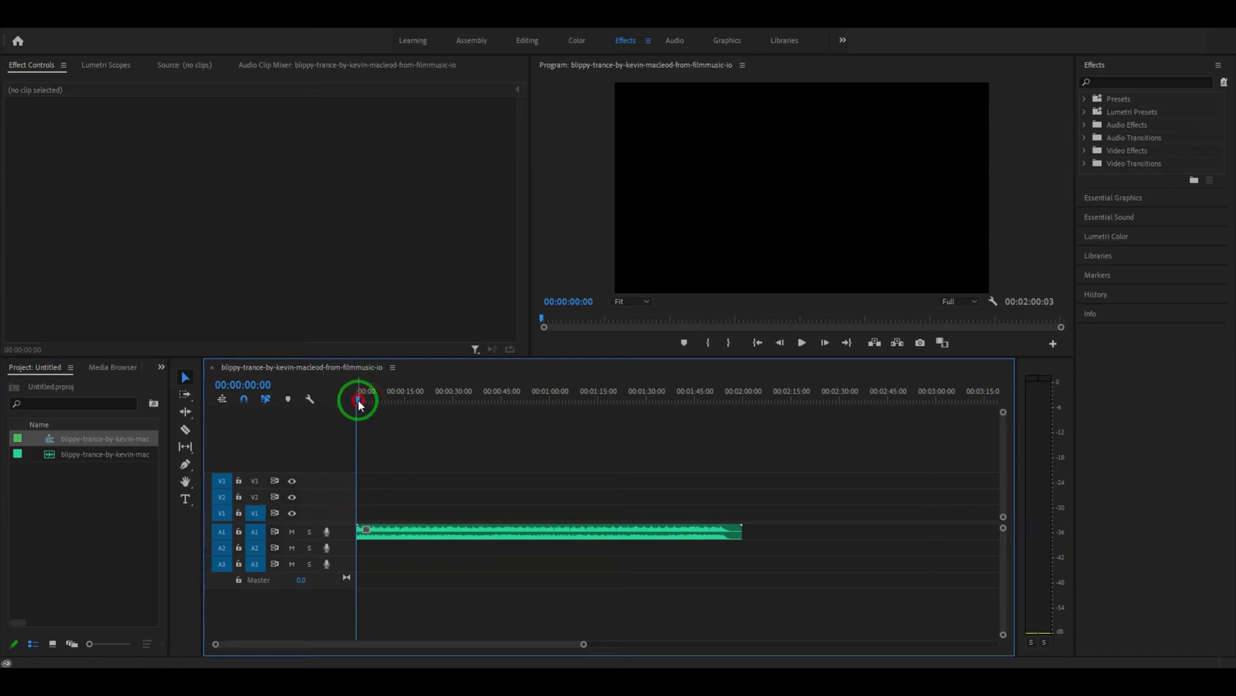
{"action": "left_click_drag", "start_coordinate": [358, 398], "coordinate": [444, 400]}
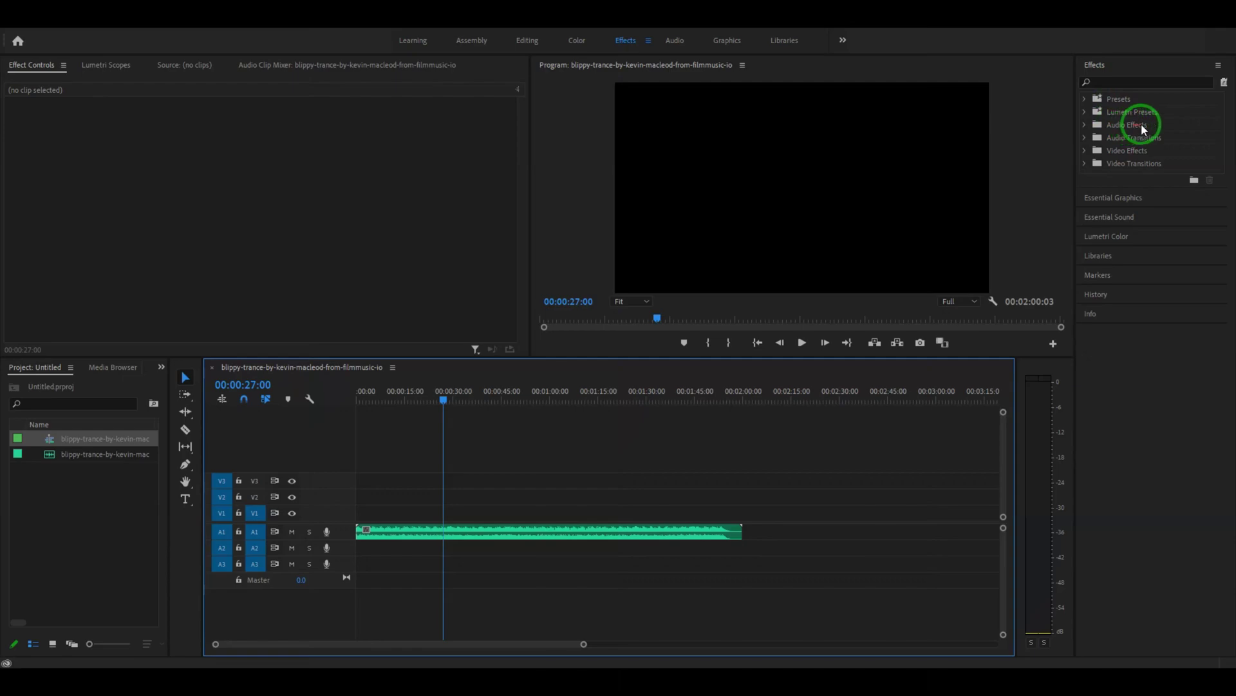
Step: Expand Audio Effects and browse the Reverb, Filter and EQ, Modulation, and Delay and Echo folders
{"action": "left_click", "coordinate": [1085, 125]}
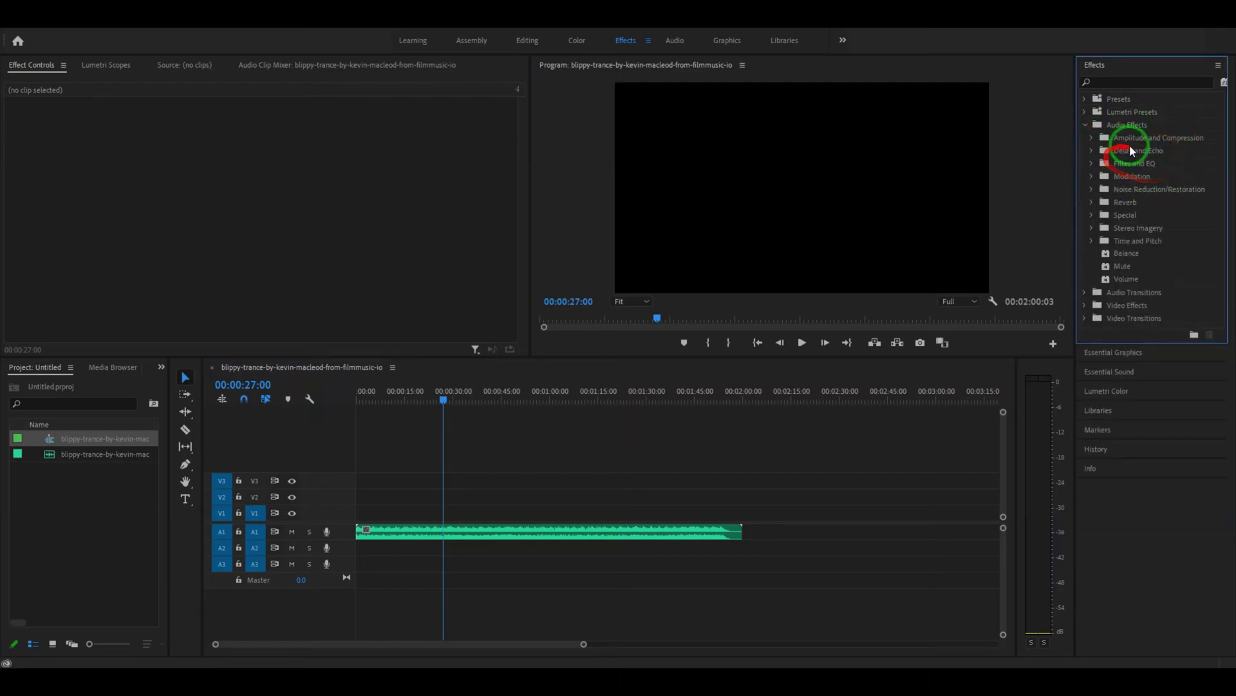
{"action": "left_click", "coordinate": [1091, 201]}
{"action": "left_click", "coordinate": [1165, 212]}
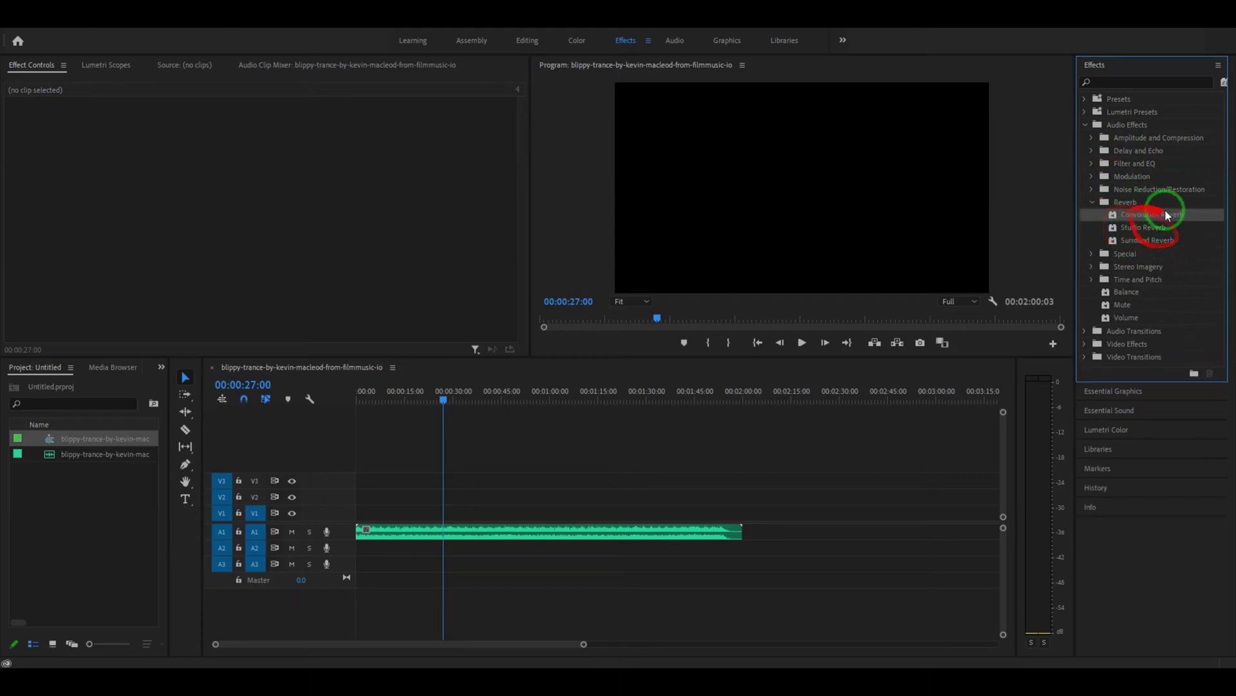
{"action": "left_click", "coordinate": [1090, 202]}
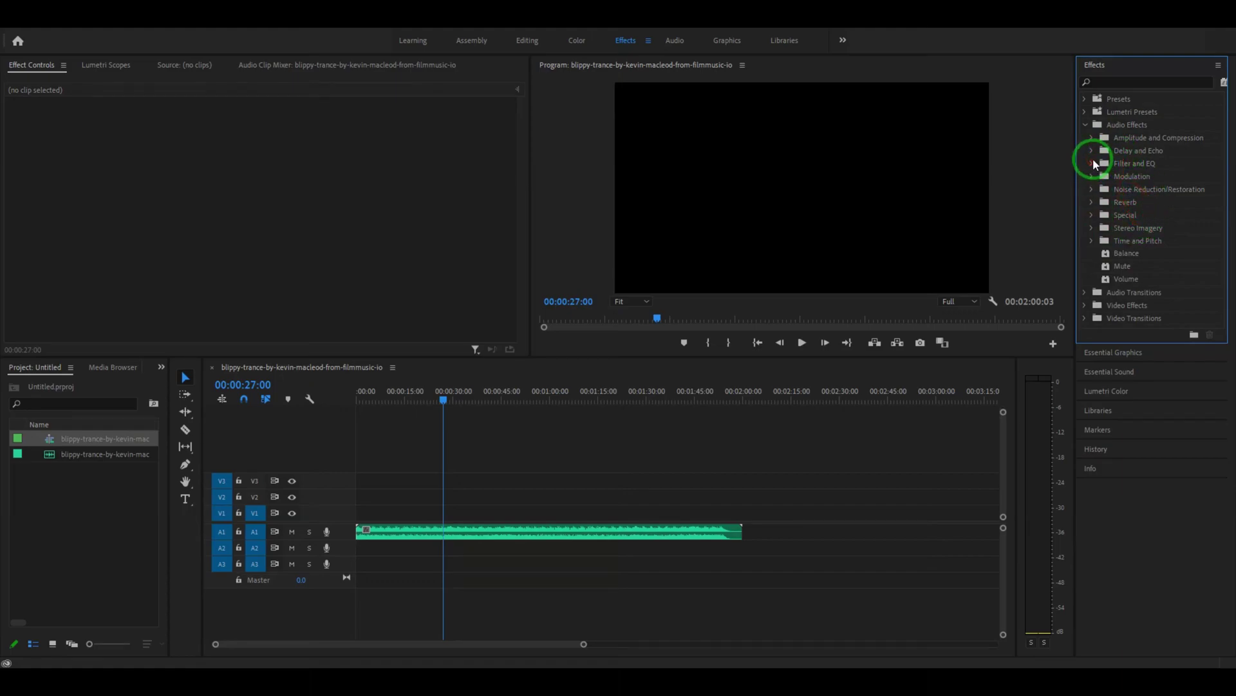
{"action": "left_click", "coordinate": [1092, 163]}
{"action": "left_click", "coordinate": [1093, 163]}
{"action": "left_click", "coordinate": [1094, 176]}
{"action": "left_click", "coordinate": [1095, 176]}
{"action": "left_click", "coordinate": [1093, 150]}
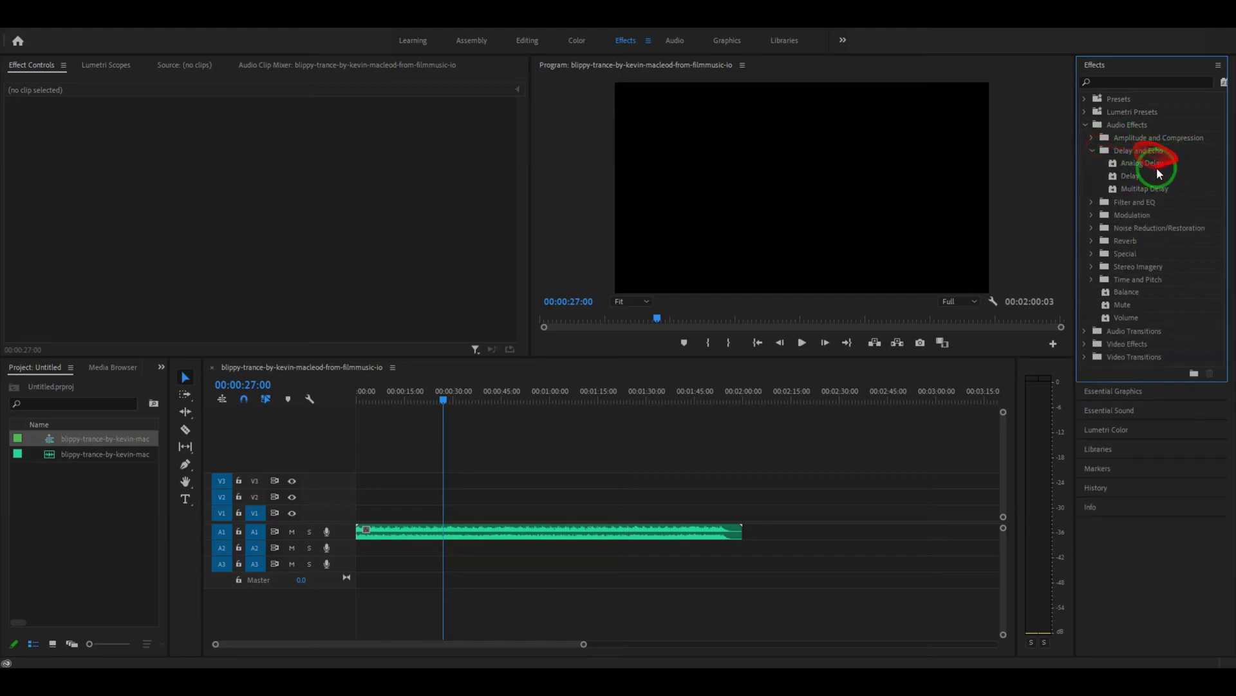
{"action": "left_click", "coordinate": [1092, 151]}
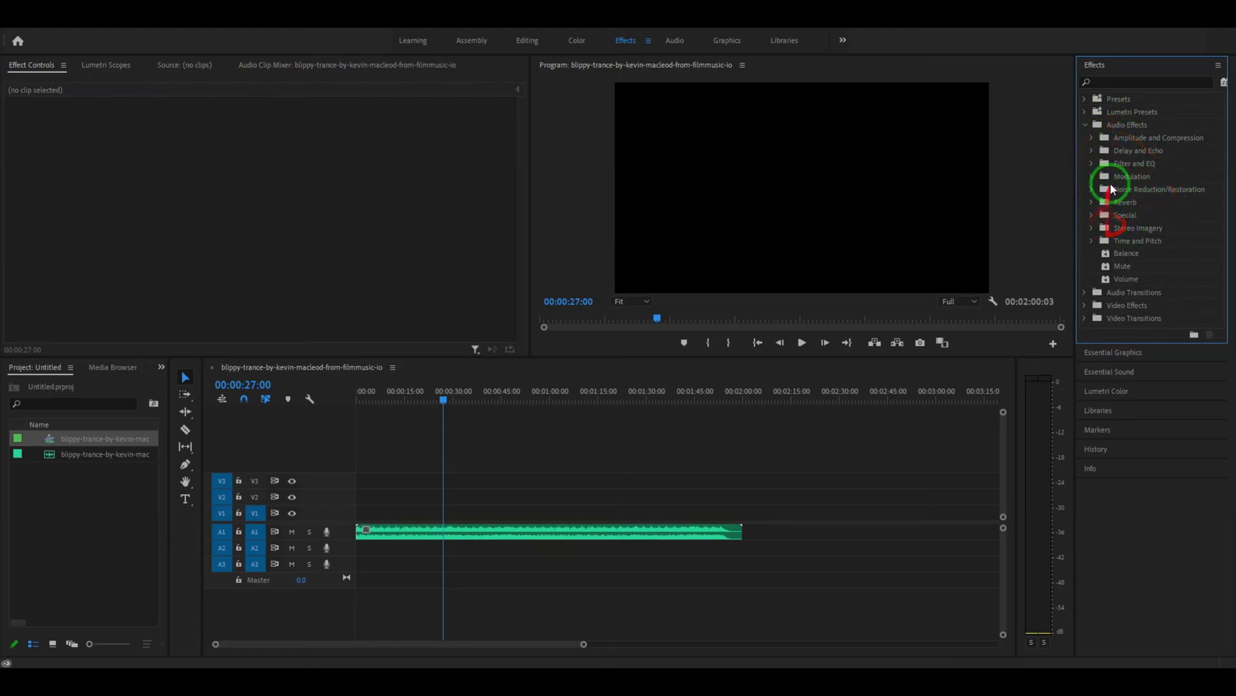
Step: Browse Noise Reduction/Restoration, Special and Modulation, leaving the Filter and EQ folder open
{"action": "left_click", "coordinate": [1091, 189]}
{"action": "left_click", "coordinate": [1092, 189]}
{"action": "left_click", "coordinate": [1094, 212]}
{"action": "left_click", "coordinate": [1095, 211]}
{"action": "left_click", "coordinate": [1093, 190]}
{"action": "left_click", "coordinate": [1092, 190]}
{"action": "left_click", "coordinate": [1096, 177]}
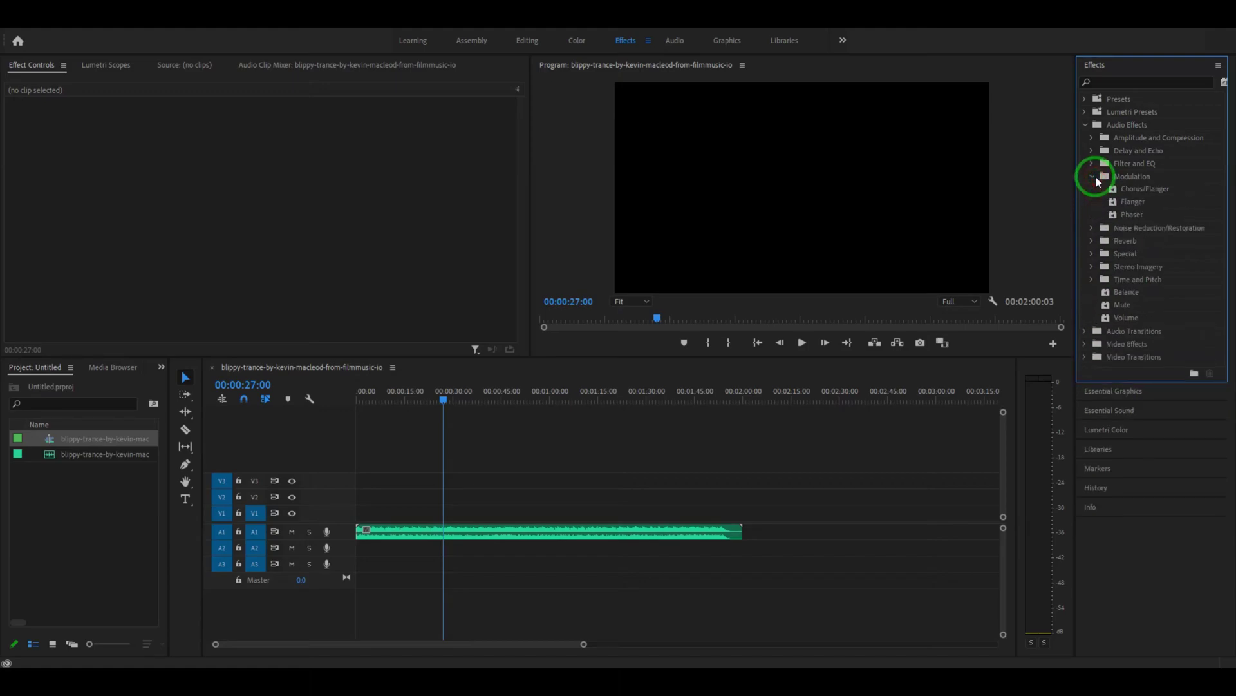
{"action": "left_click", "coordinate": [1096, 176]}
{"action": "left_click", "coordinate": [1093, 163]}
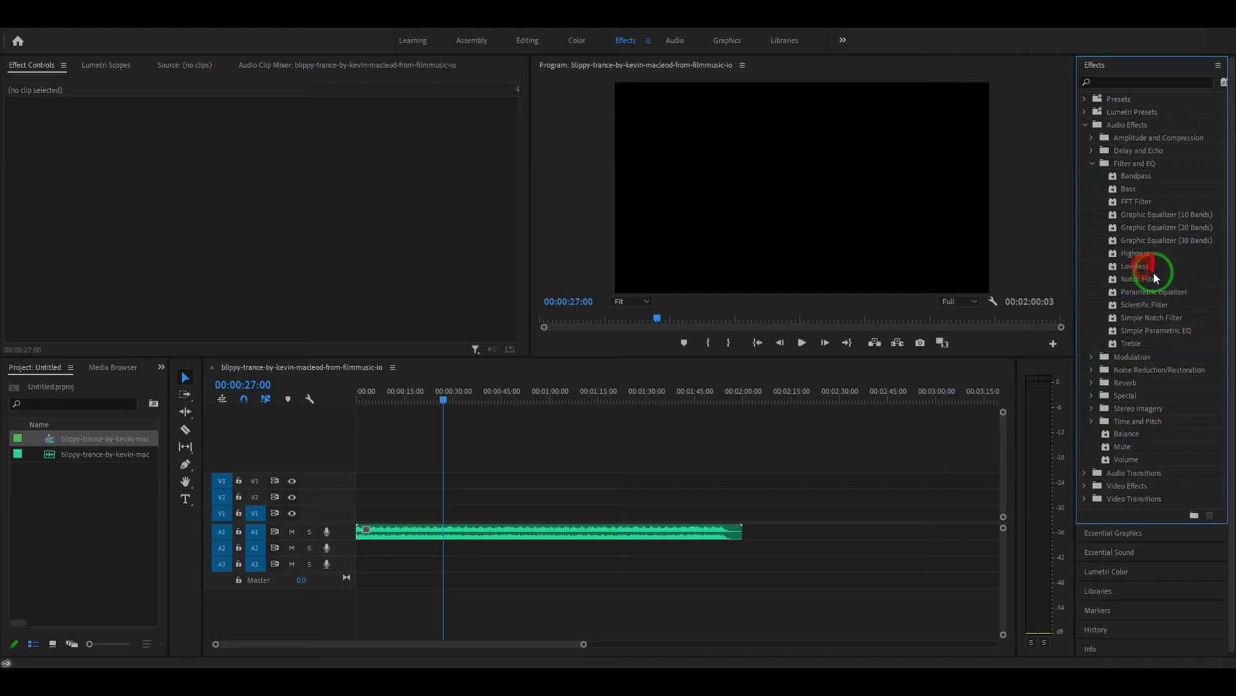
Step: Apply Highpass to the A1 music clip and play it back to hear the 1373.5 Hz cutoff
{"action": "left_click_drag", "start_coordinate": [1135, 254], "coordinate": [457, 532]}
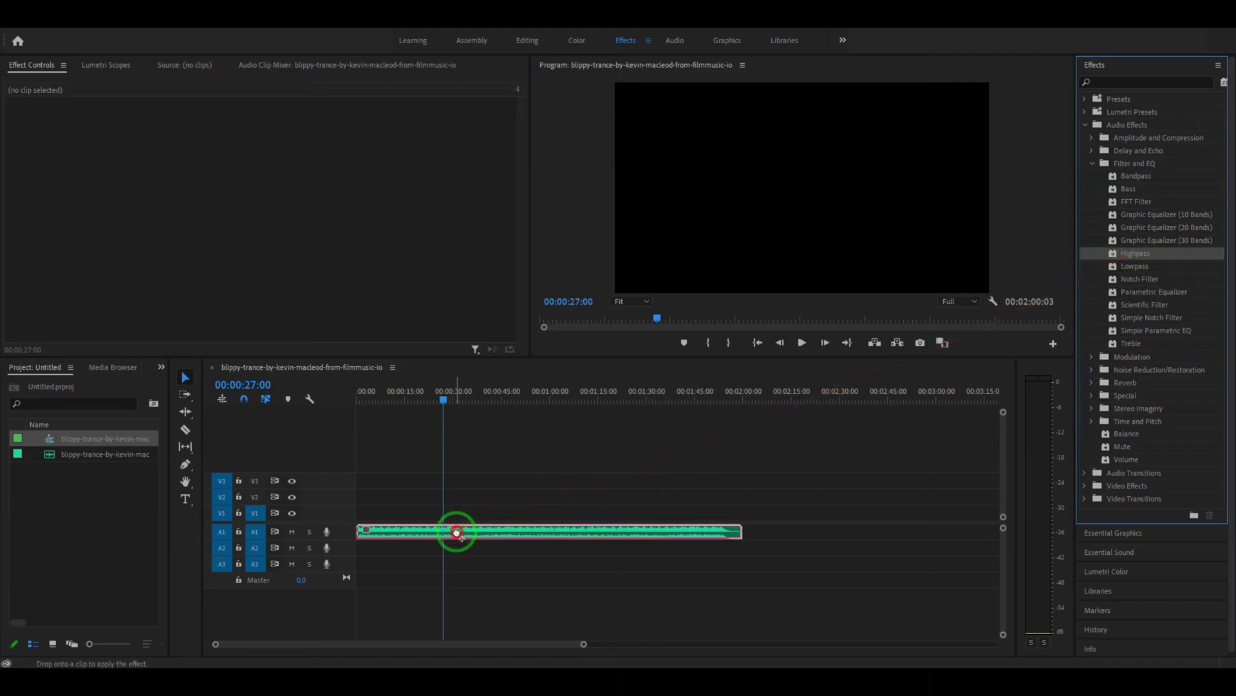
{"action": "left_click_drag", "start_coordinate": [457, 532], "coordinate": [457, 532]}
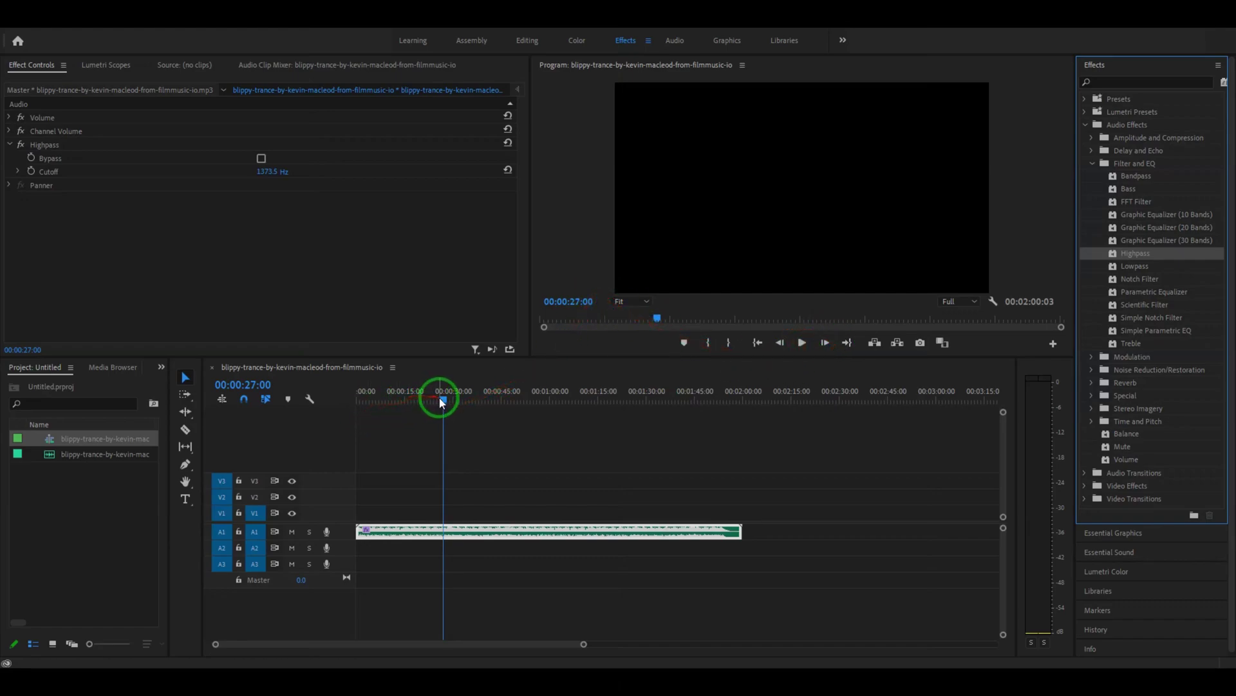
{"action": "left_click", "coordinate": [802, 344]}
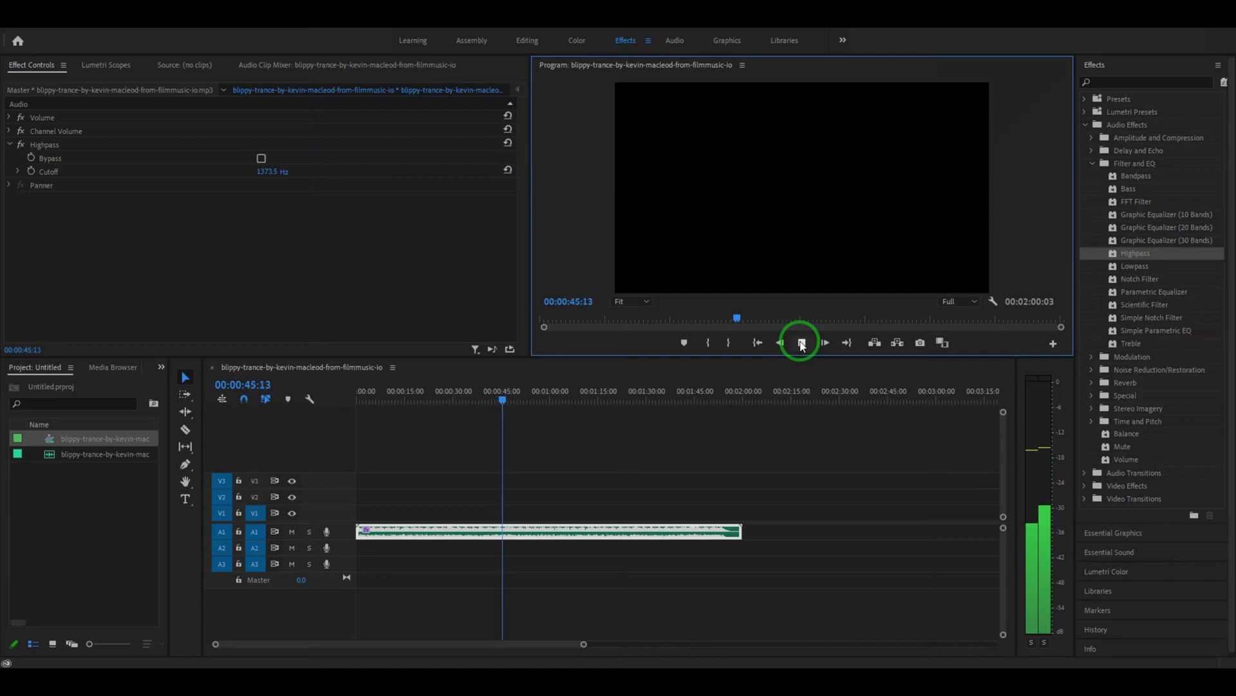
{"action": "left_click", "coordinate": [801, 342]}
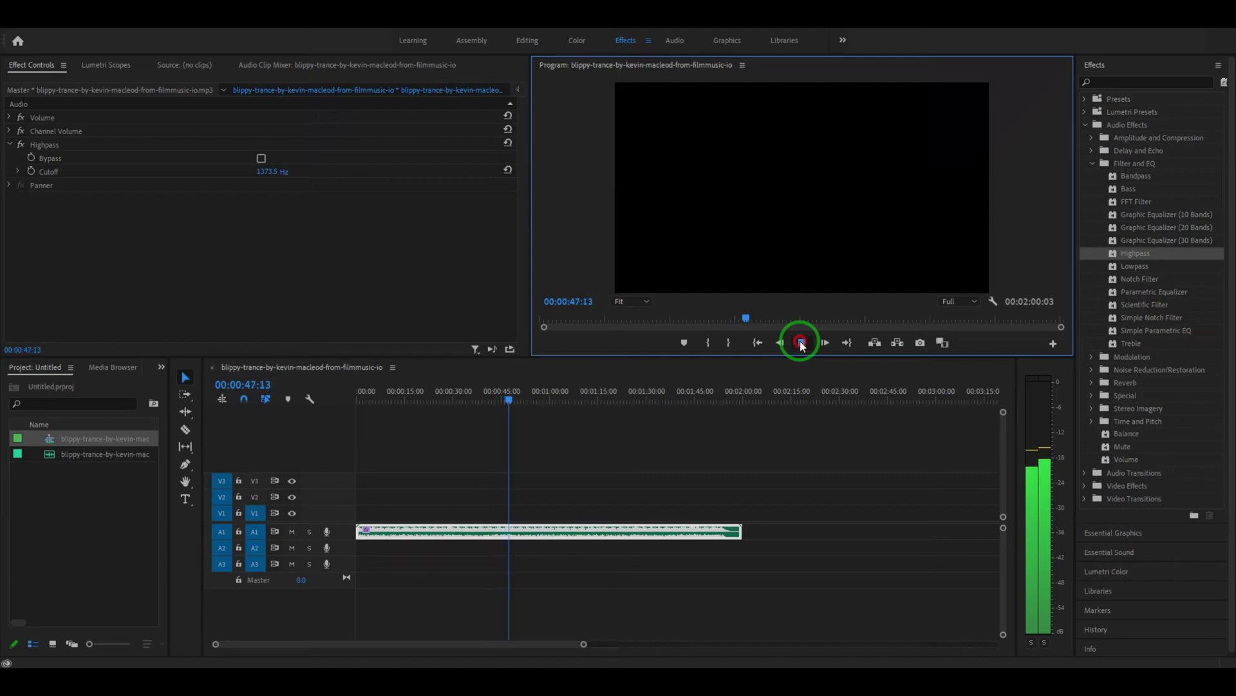
{"action": "left_click_drag", "start_coordinate": [508, 401], "coordinate": [462, 400]}
Step: Undo the Highpass filter with Edit > Undo and play back the unfiltered music
{"action": "left_click", "coordinate": [26, 29]}
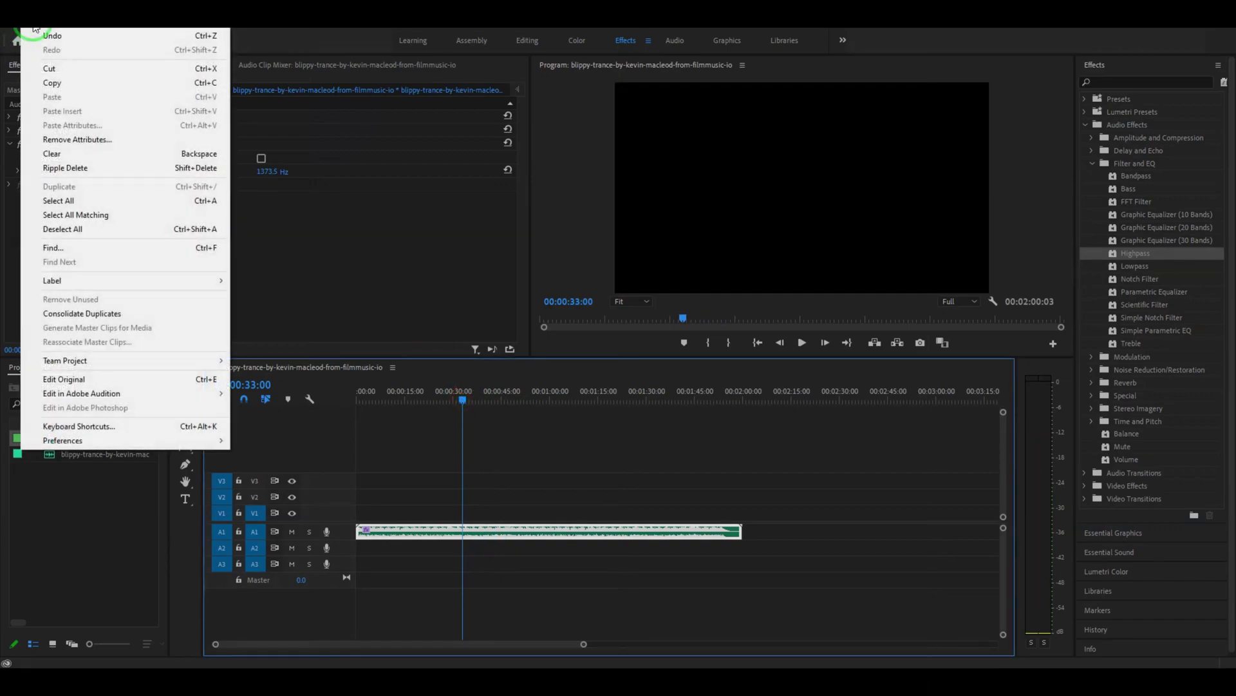
{"action": "left_click", "coordinate": [43, 37]}
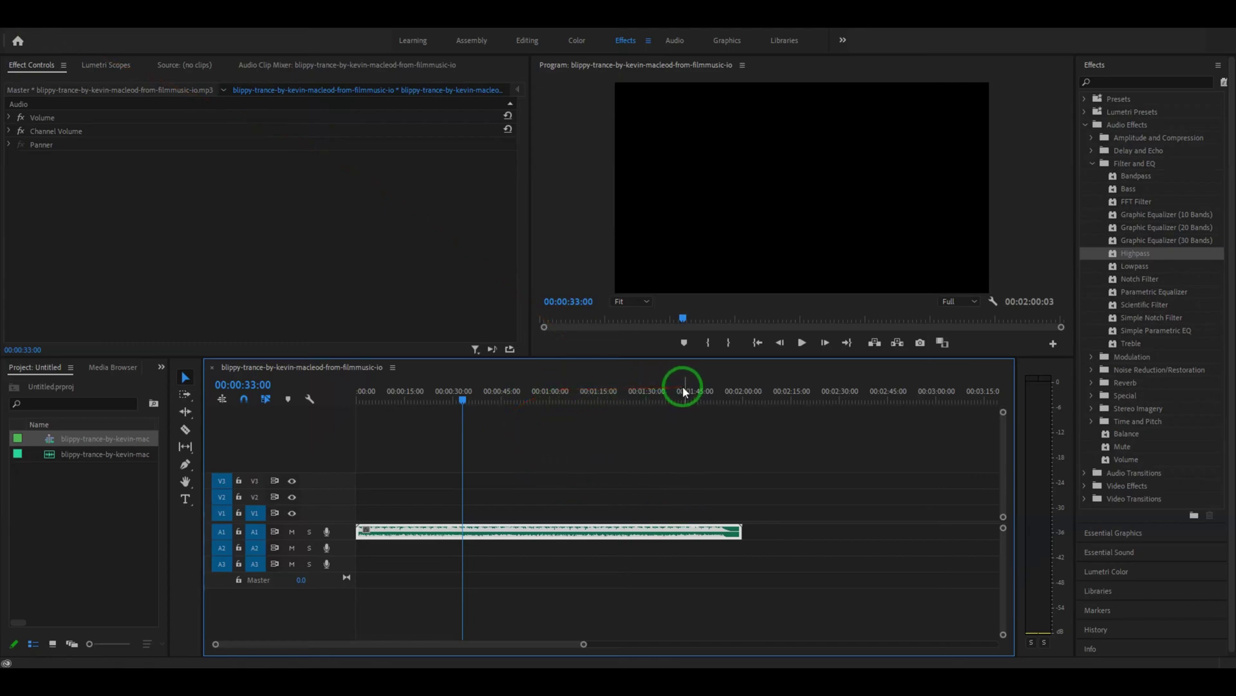
{"action": "left_click", "coordinate": [801, 342]}
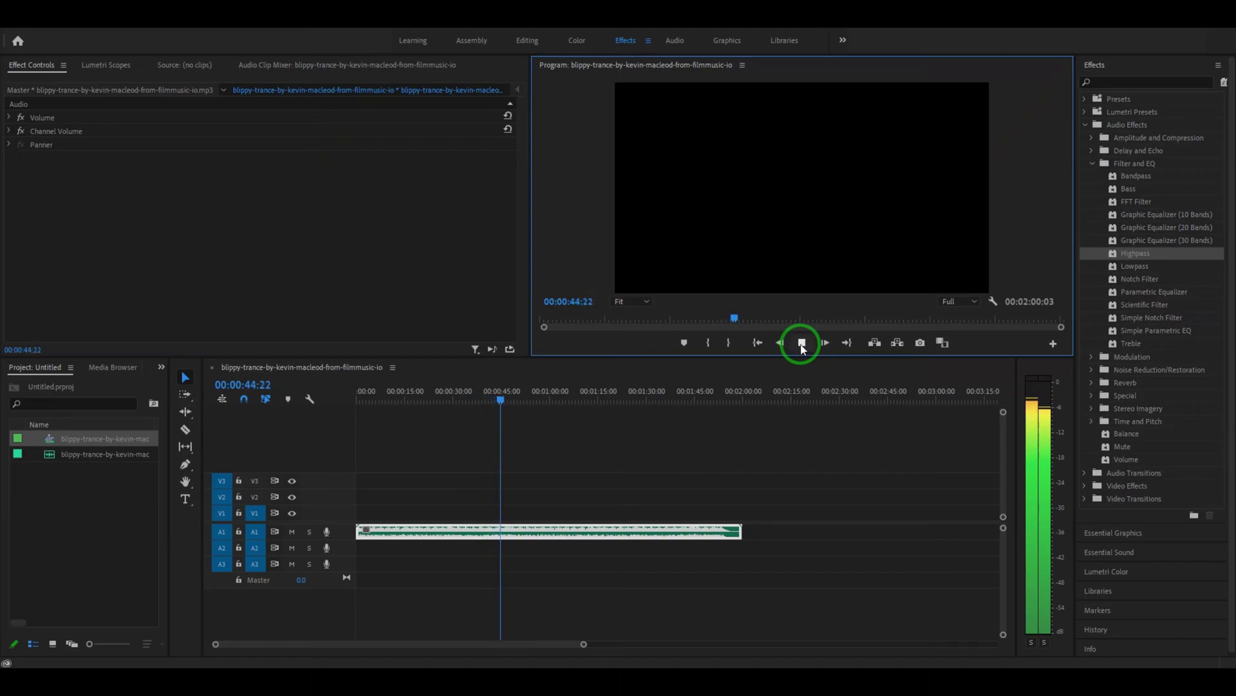
{"action": "left_click", "coordinate": [801, 343]}
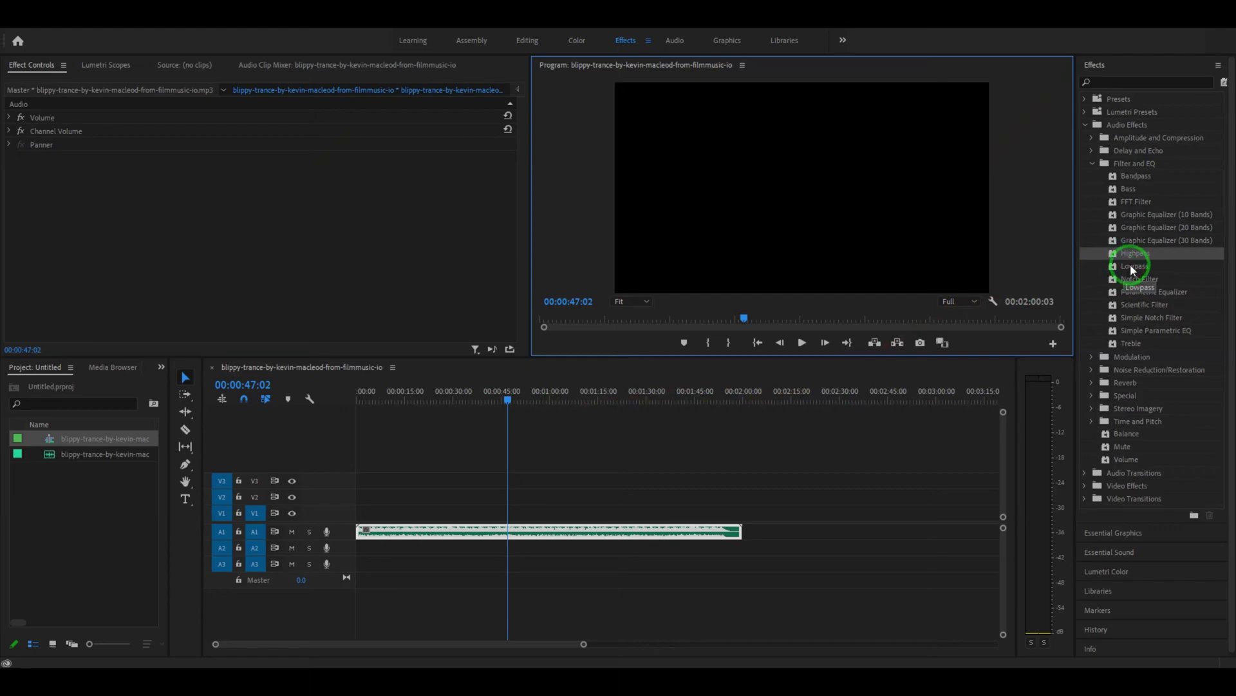
Step: Apply Lowpass to the A1 music clip and play it from about 39 seconds to hear it
{"action": "left_click_drag", "start_coordinate": [1134, 269], "coordinate": [510, 534]}
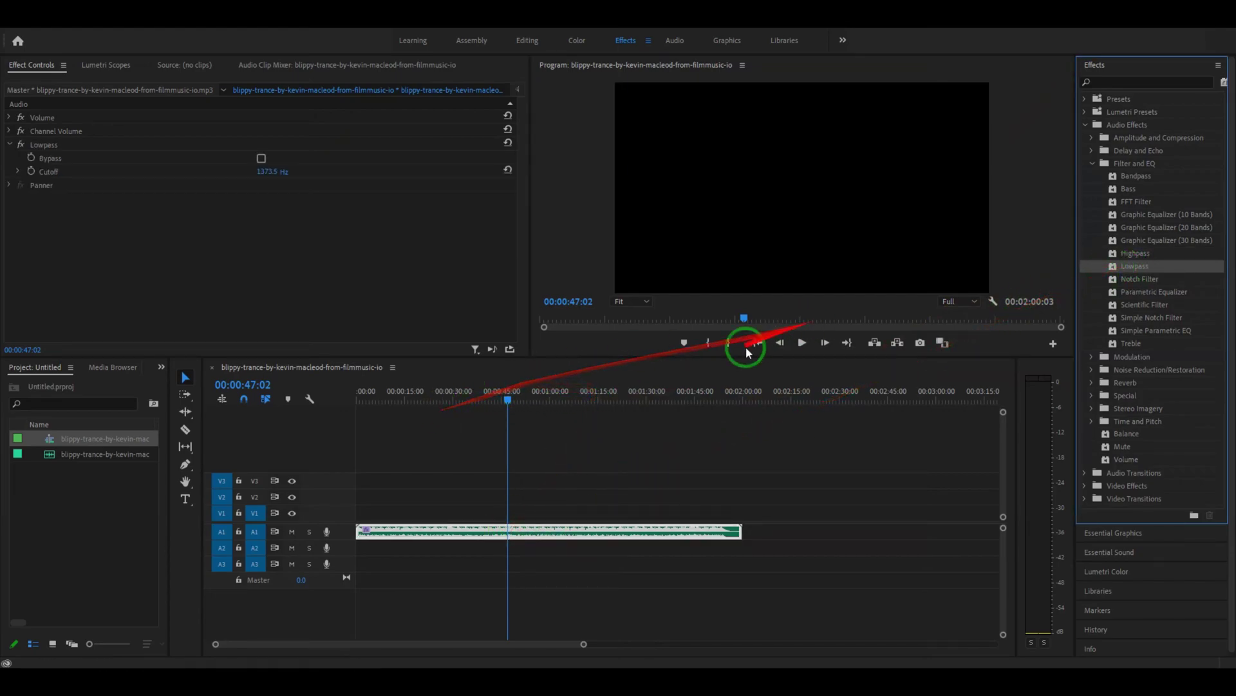
{"action": "left_click_drag", "start_coordinate": [515, 406], "coordinate": [483, 400]}
{"action": "left_click", "coordinate": [804, 343]}
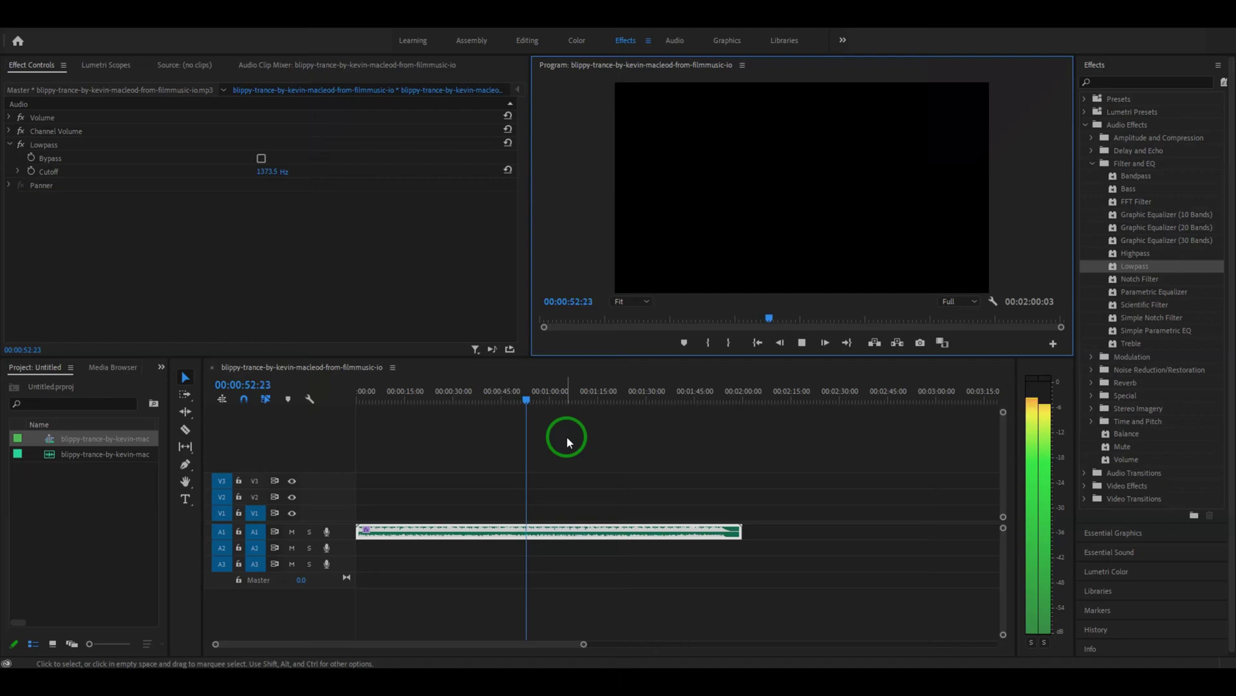
{"action": "left_click", "coordinate": [802, 343]}
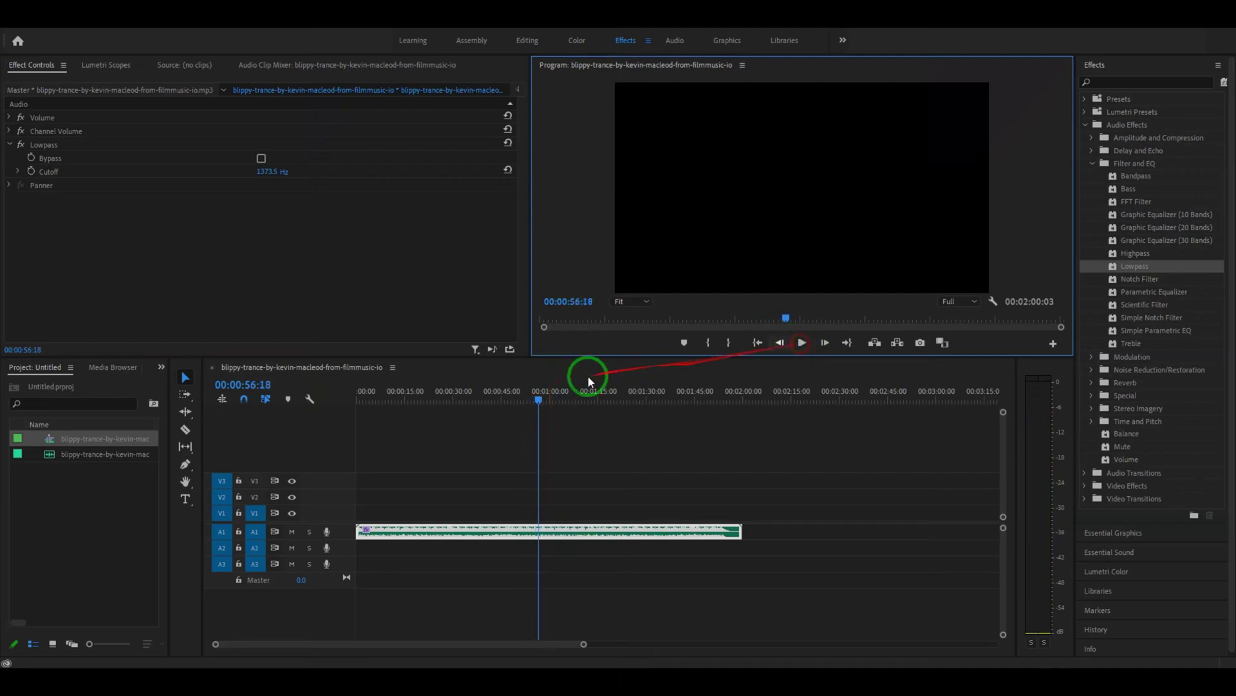
{"action": "left_click_drag", "start_coordinate": [541, 402], "coordinate": [501, 402]}
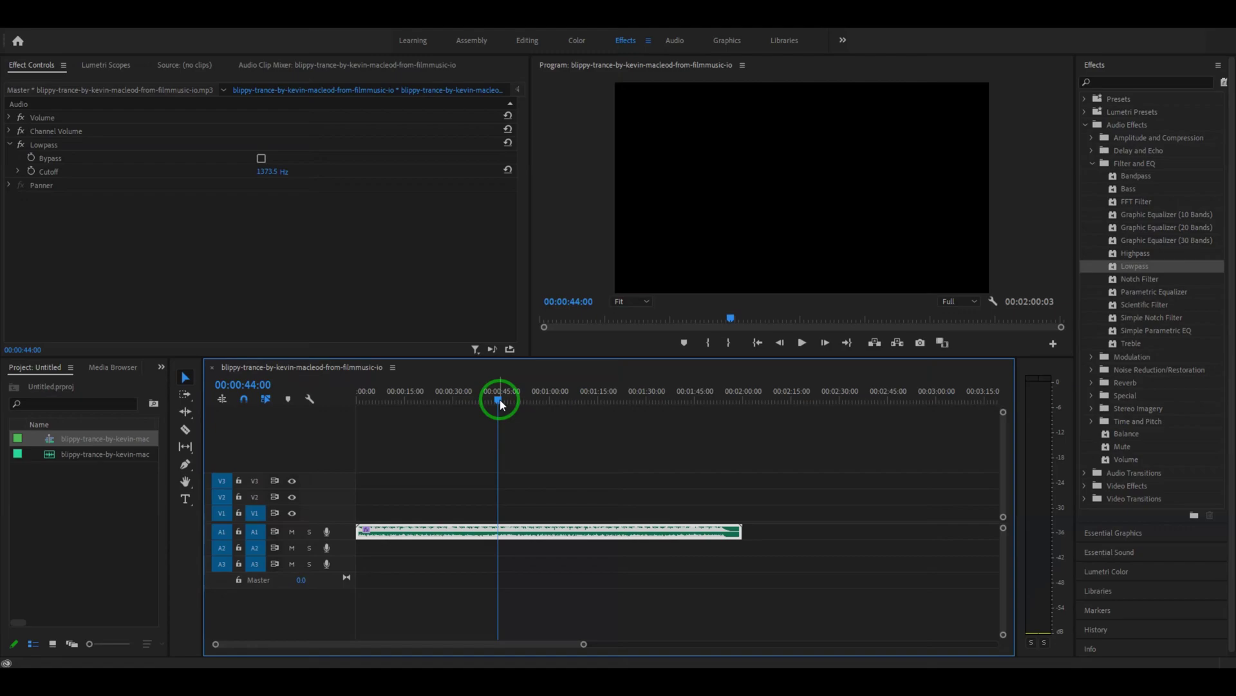
Step: Bypass the Lowpass filter, expand Cutoff, and play back for comparison before re-enabling it
{"action": "left_click", "coordinate": [260, 158]}
{"action": "left_click", "coordinate": [17, 172]}
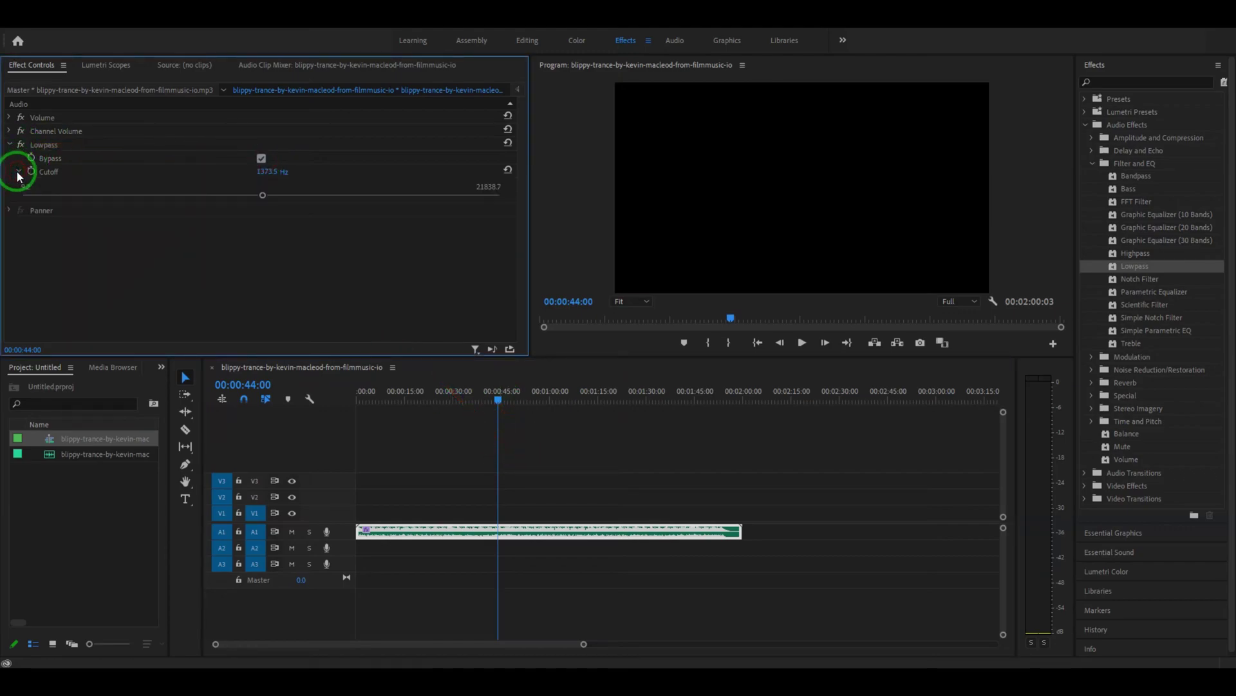
{"action": "left_click", "coordinate": [802, 344]}
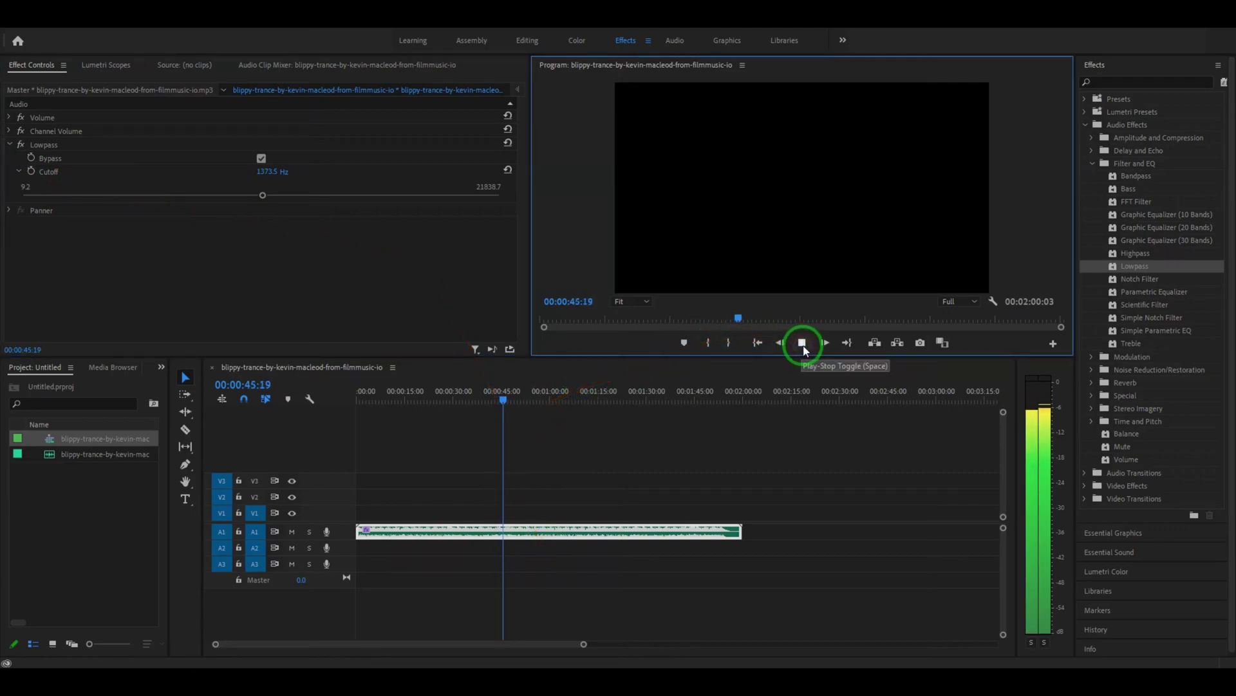
{"action": "left_click", "coordinate": [803, 347]}
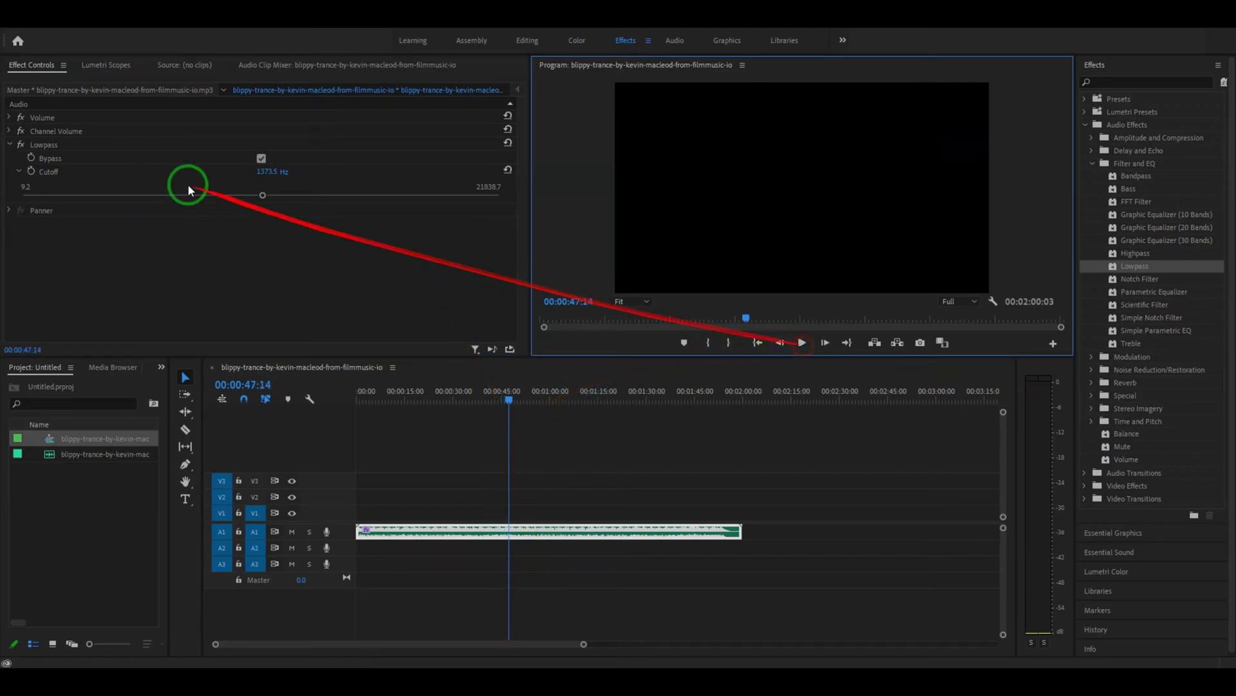
{"action": "left_click", "coordinate": [261, 159]}
Step: Drag the Cutoff slider down while playing, settling around 1198.5 Hz
{"action": "left_click_drag", "start_coordinate": [263, 195], "coordinate": [227, 194]}
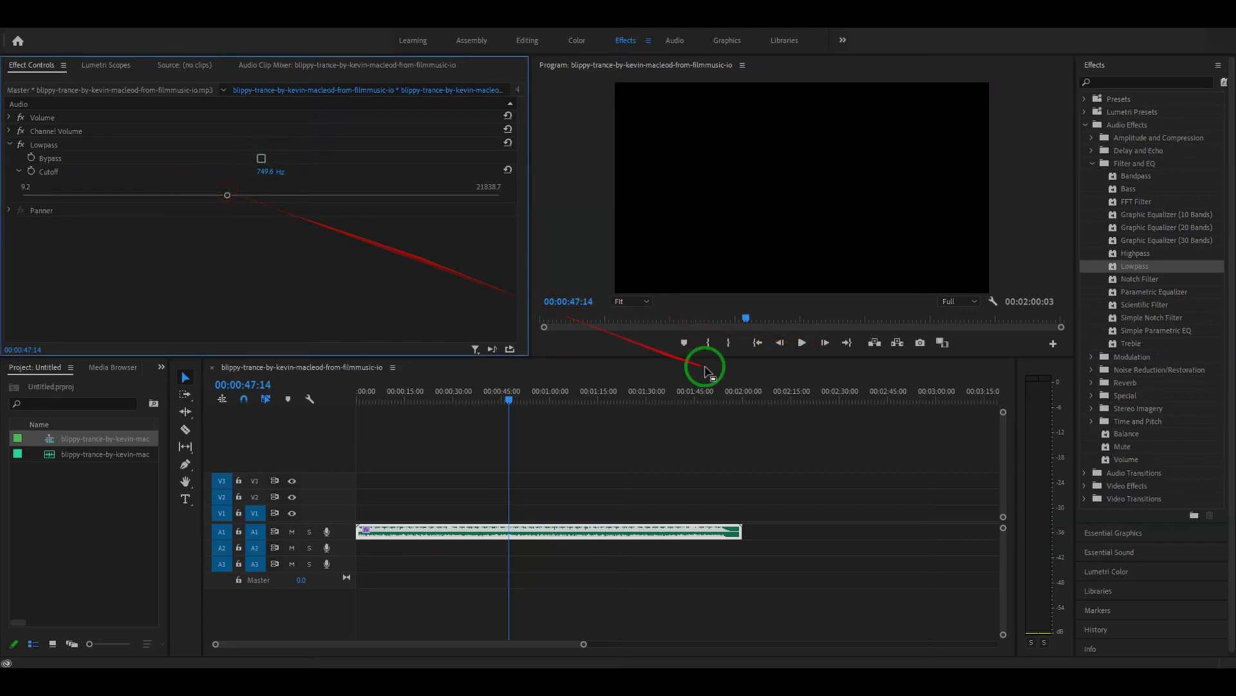
{"action": "left_click", "coordinate": [802, 343]}
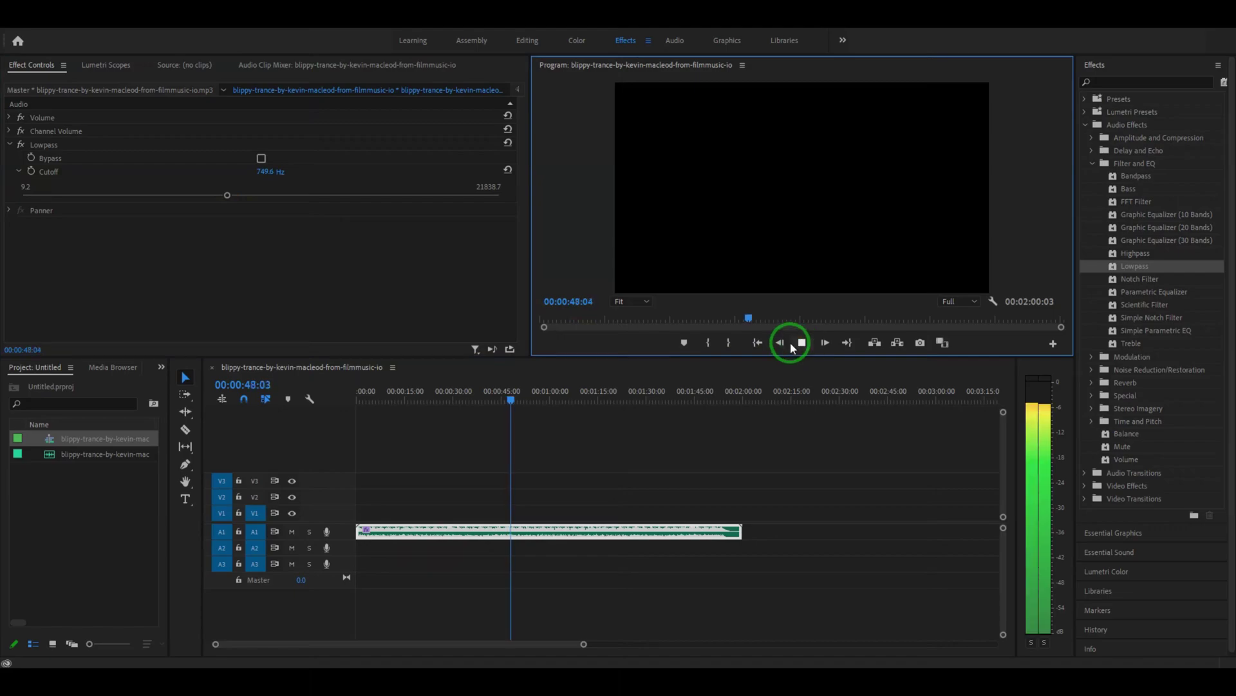
{"action": "left_click", "coordinate": [234, 201]}
{"action": "mouse_move", "coordinate": [227, 202]}
{"action": "left_mouse_down"}
{"action": "mouse_move", "coordinate": [111, 196]}
{"action": "mouse_move", "coordinate": [466, 191]}
{"action": "mouse_move", "coordinate": [159, 194]}
{"action": "mouse_move", "coordinate": [337, 188]}
{"action": "mouse_move", "coordinate": [253, 195]}
{"action": "left_mouse_up"}
{"action": "left_click", "coordinate": [802, 342]}
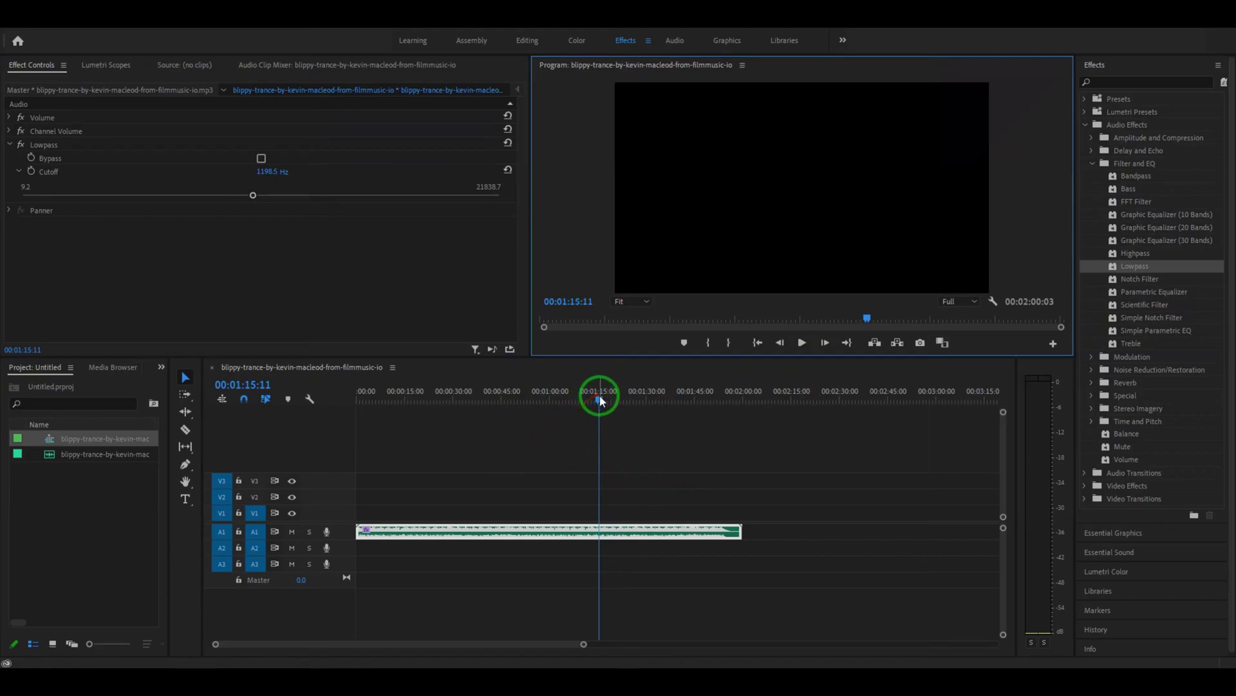
{"action": "left_click_drag", "start_coordinate": [600, 401], "coordinate": [507, 399]}
{"action": "left_click", "coordinate": [862, 446]}
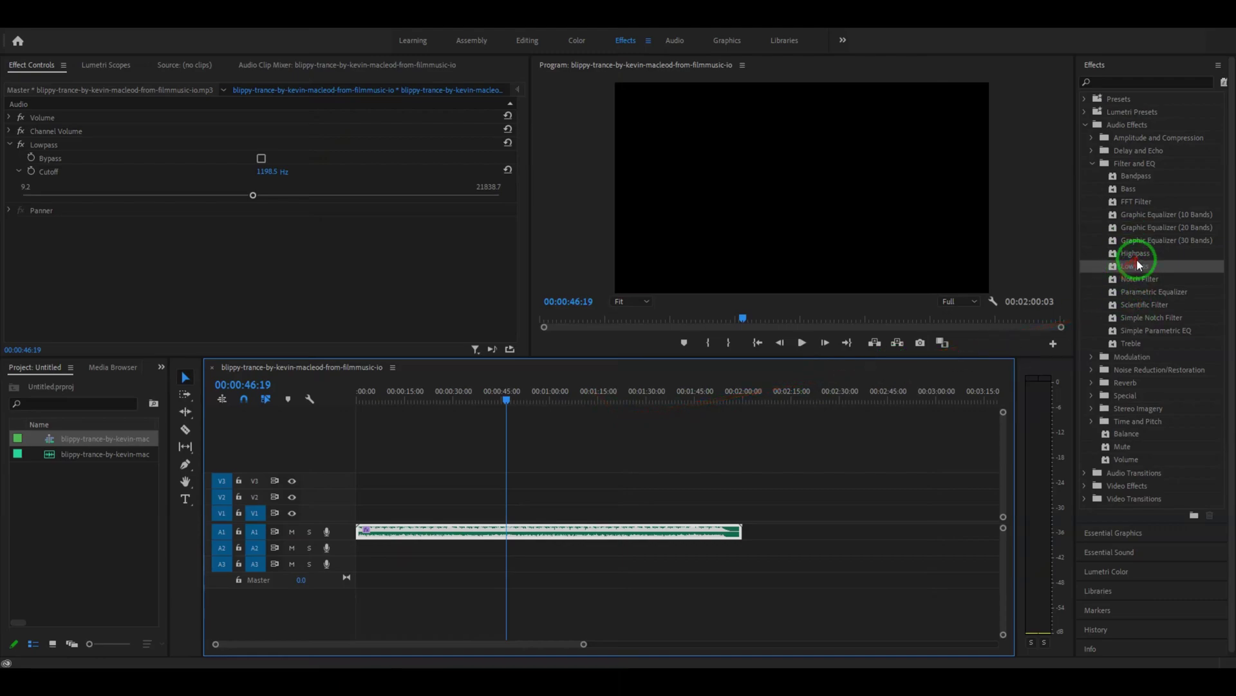
{"action": "left_click_drag", "start_coordinate": [1137, 264], "coordinate": [594, 467]}
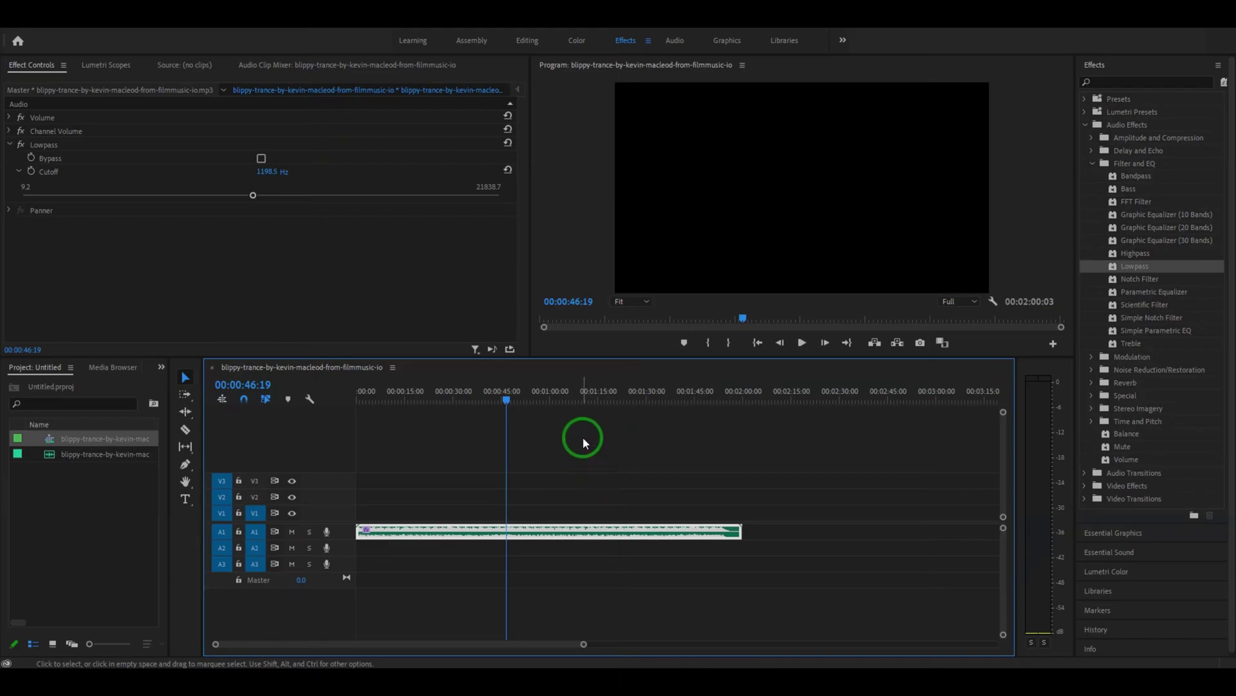